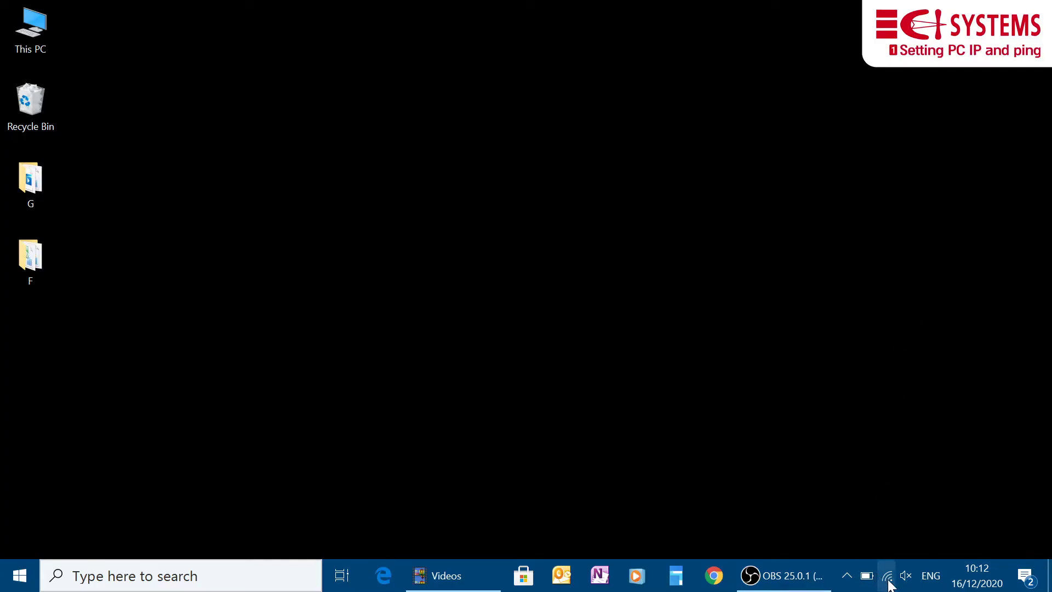
- From the Ethernet settings' adapter options, select the Local Area Connection adapter
{"action": "left_click", "coordinate": [888, 580]}
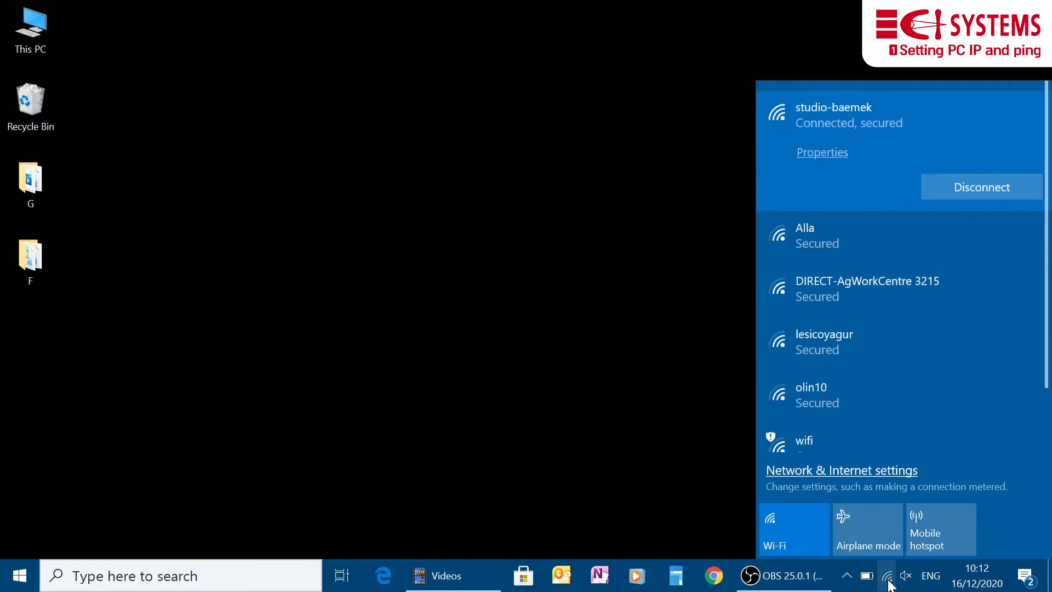
{"action": "left_click", "coordinate": [821, 473]}
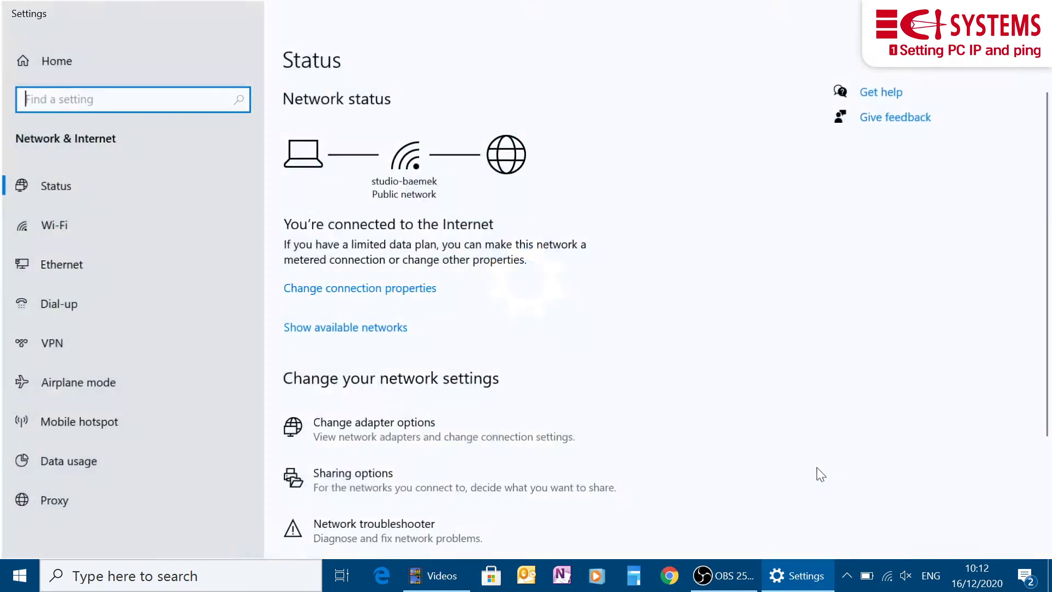
{"action": "left_click", "coordinate": [83, 257]}
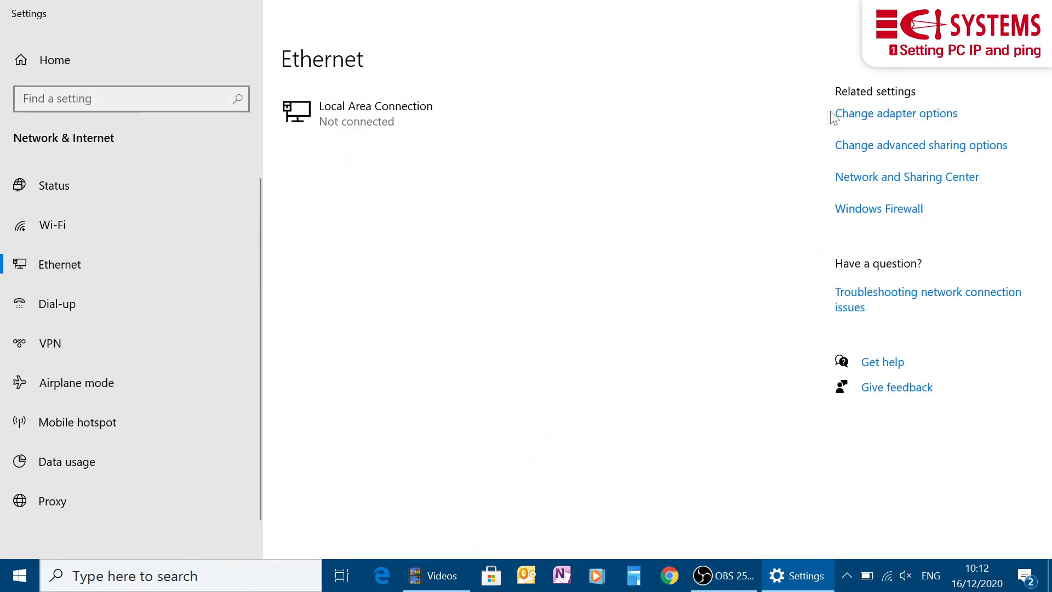
{"action": "left_click", "coordinate": [849, 115]}
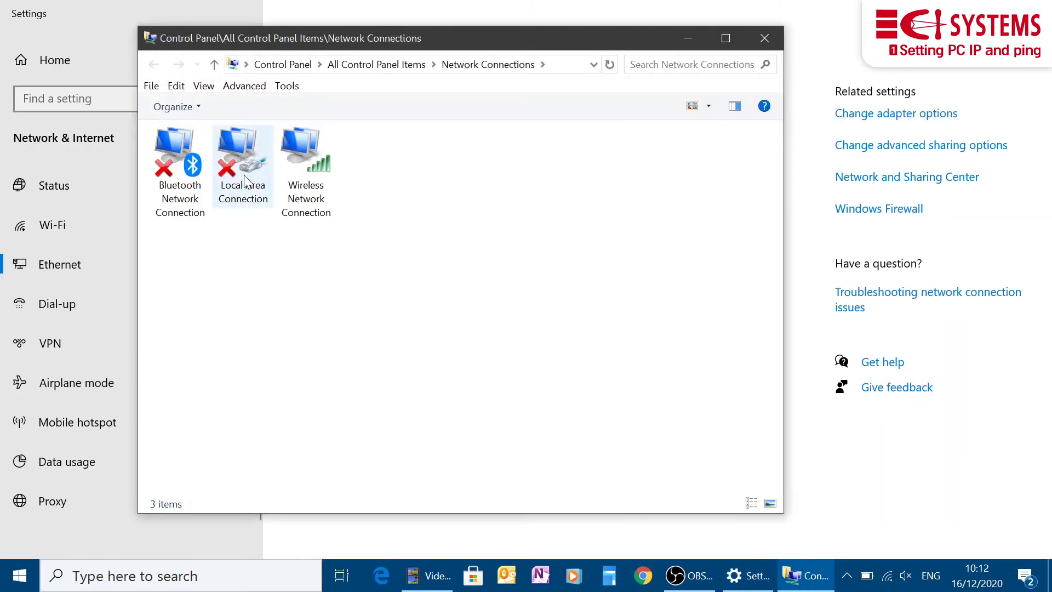
{"action": "left_click", "coordinate": [245, 182]}
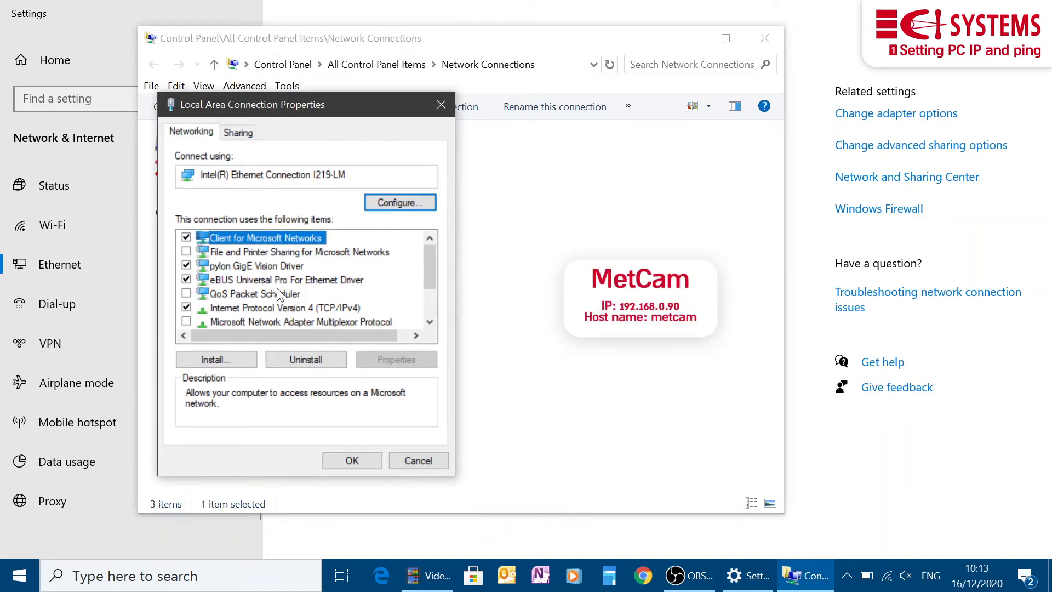
- Give Local Area Connection's IPv4 the static address 192.168.0.10 with subnet mask 255.255.255.0
{"action": "left_click", "coordinate": [301, 309]}
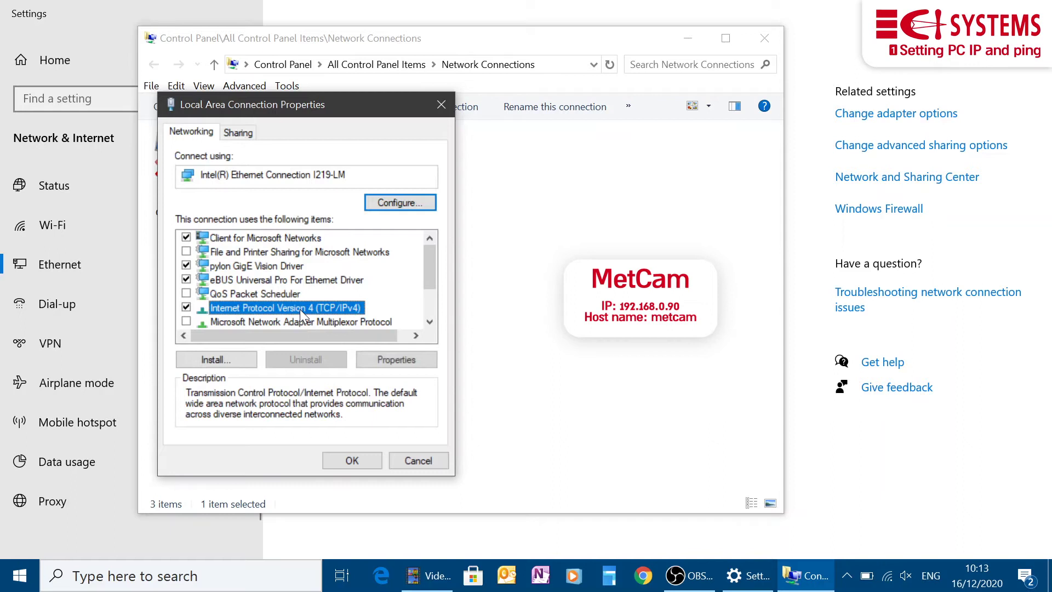
{"action": "double_click", "coordinate": [301, 310]}
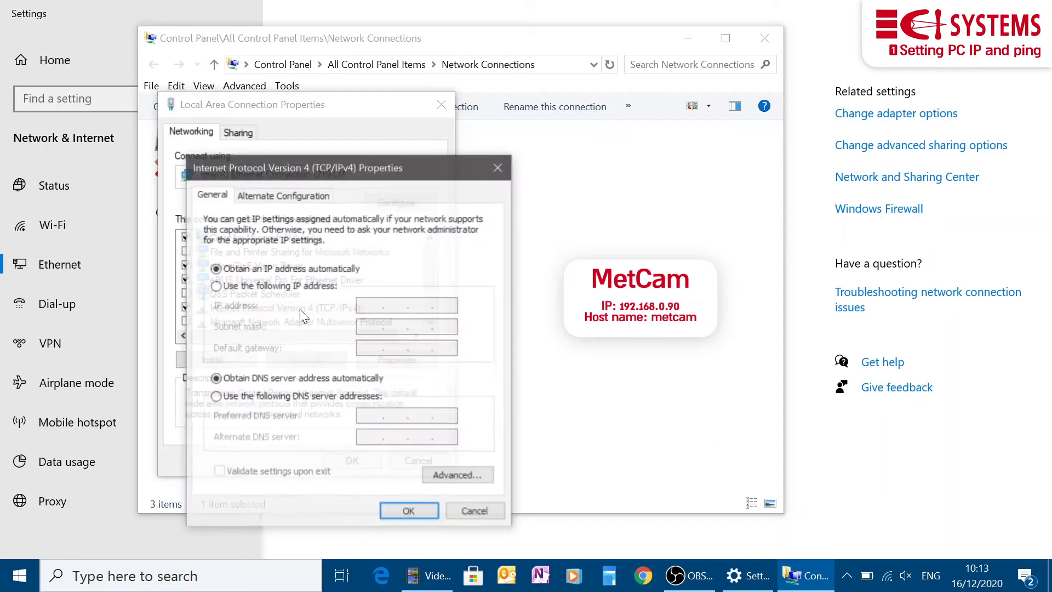
{"action": "left_click", "coordinate": [275, 289]}
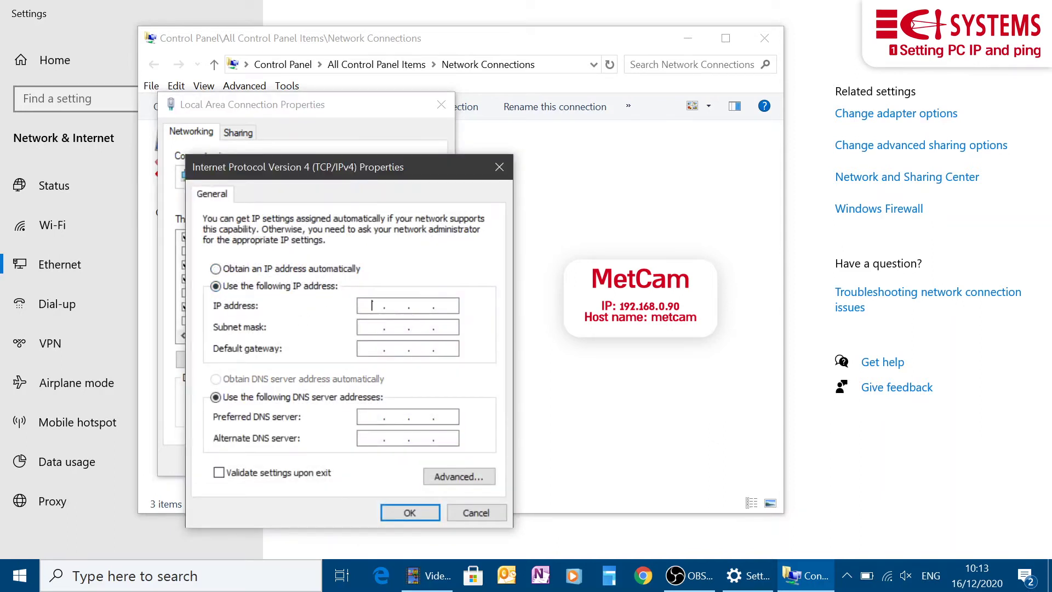
{"action": "type", "text": "192 . 168 . 0 . 10"}
{"action": "left_click", "coordinate": [446, 329]}
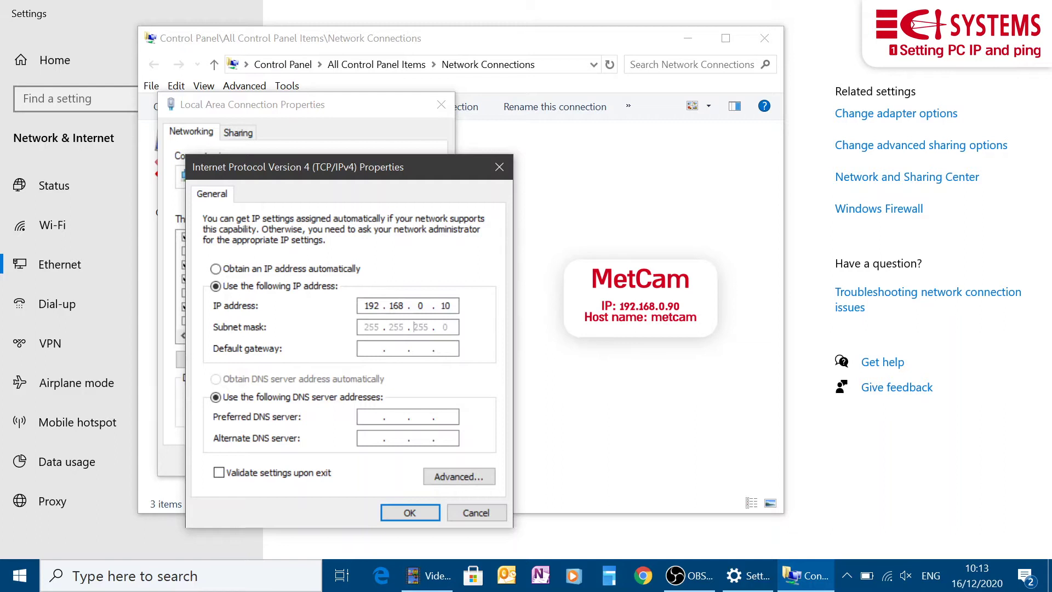
{"action": "left_click", "coordinate": [410, 513]}
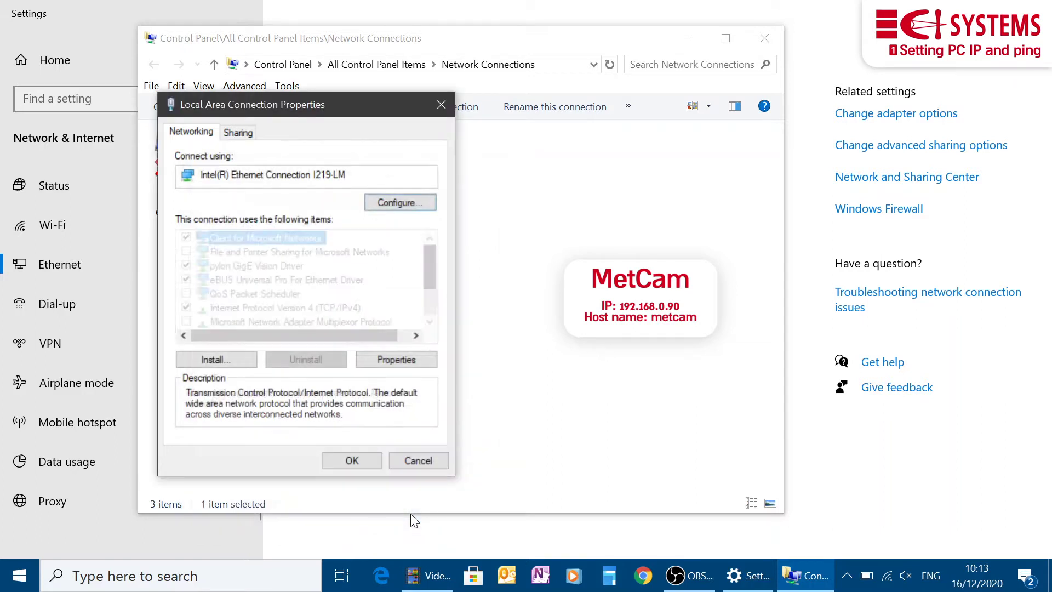
- Close the adapter properties and ping the camera at 192.168.0.90 from Command Prompt
{"action": "left_click", "coordinate": [363, 461]}
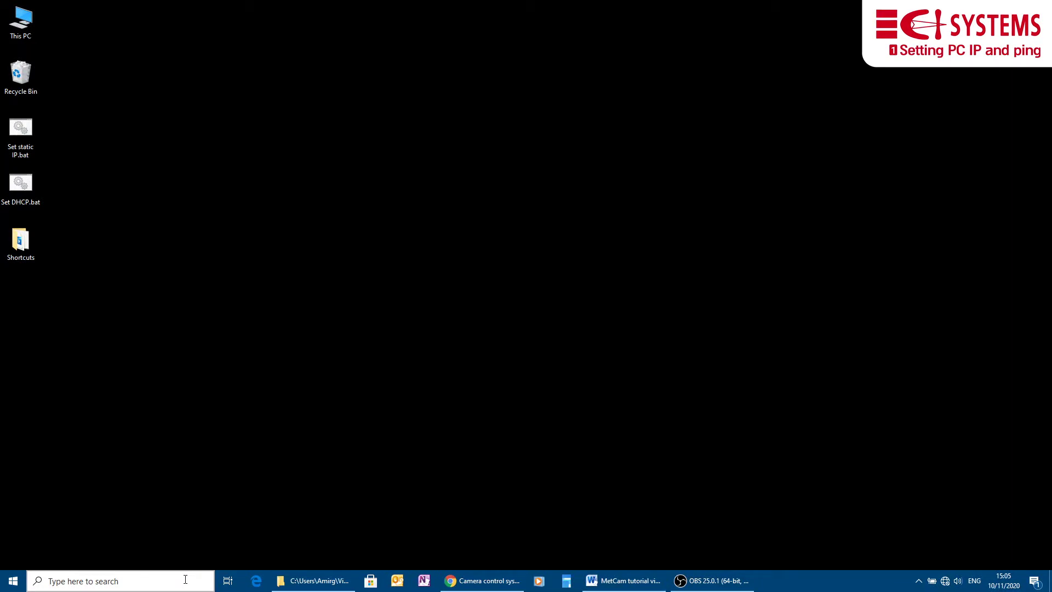
{"action": "left_click", "coordinate": [185, 579]}
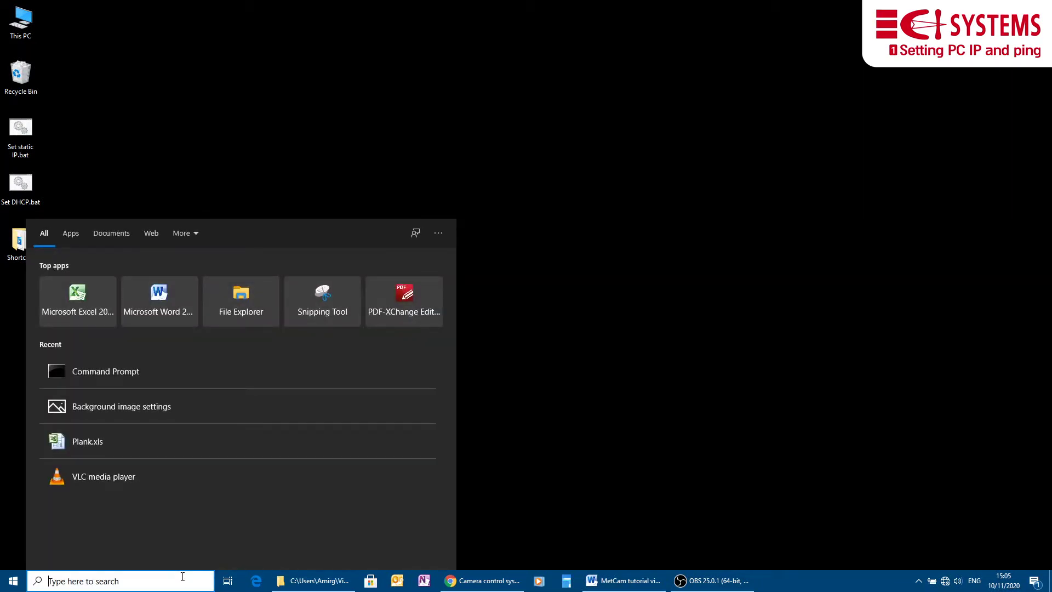
{"action": "left_click", "coordinate": [129, 368]}
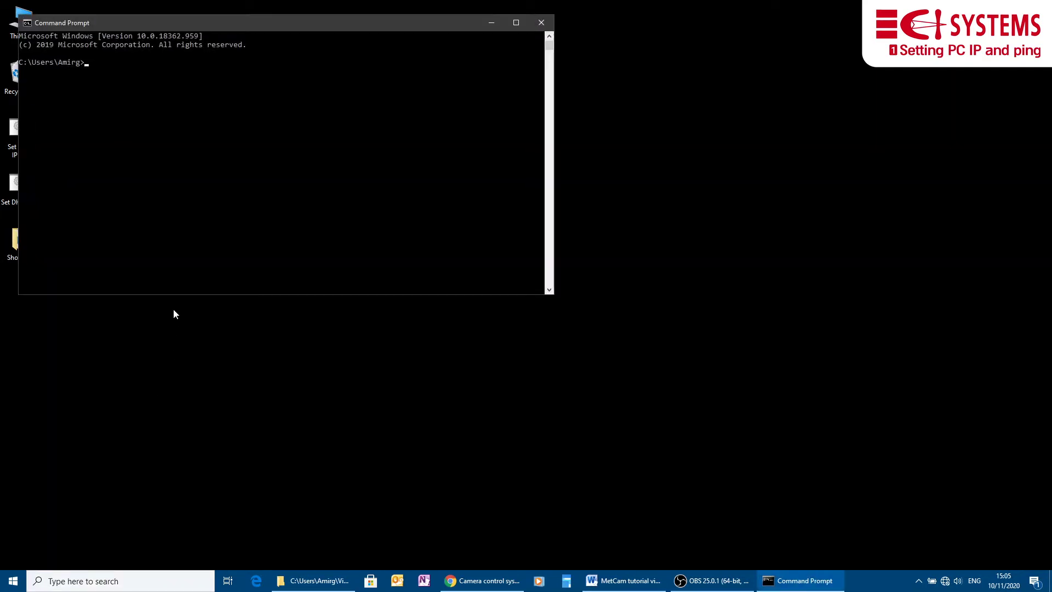
{"action": "type", "text": "ping 192.168.0.90"}
{"action": "key", "text": "Return"}
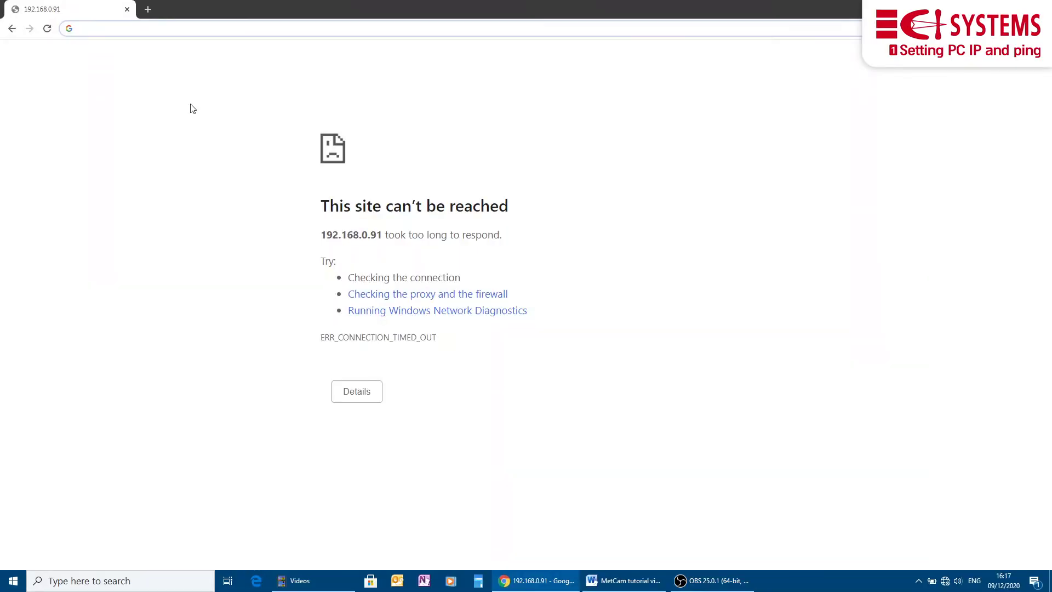
- Load 192.168.0.90 in Chrome and choose Admin as the login username
{"action": "type", "text": "192.1"}
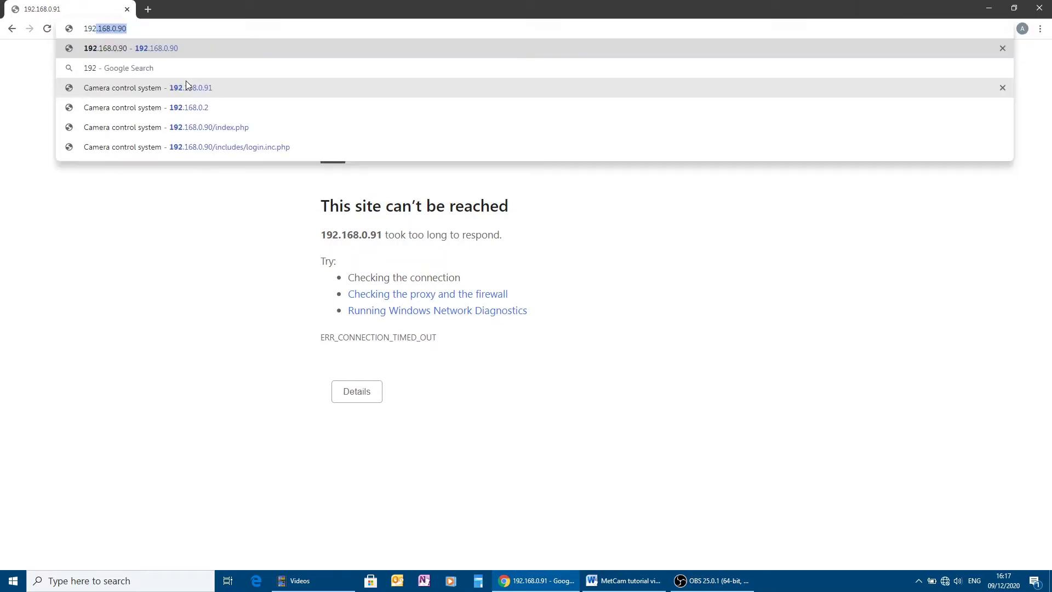
{"action": "type", "text": "68.0.90/index.php"}
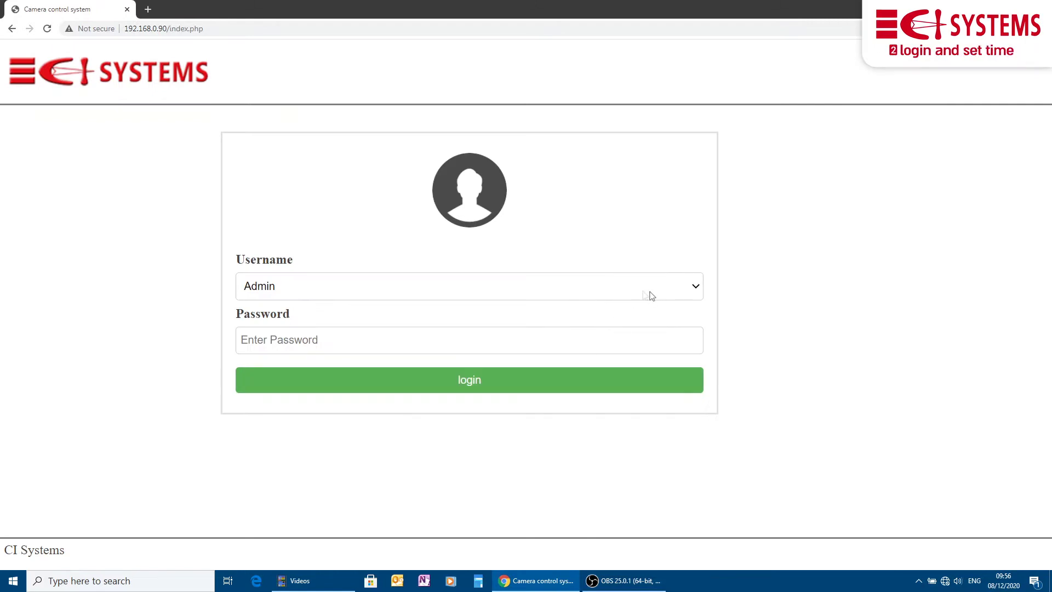
{"action": "left_click", "coordinate": [679, 289]}
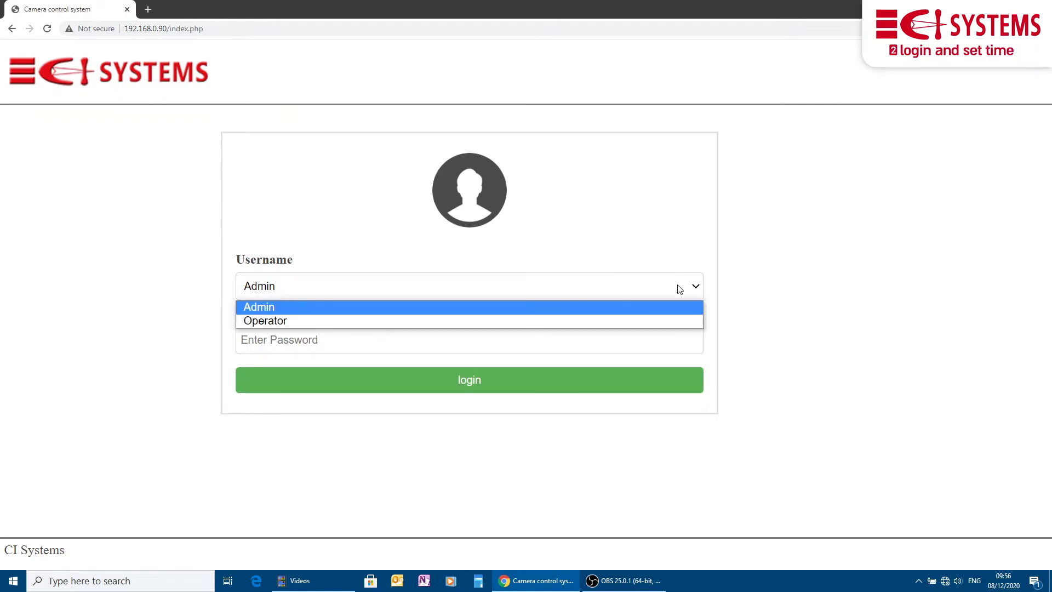
{"action": "left_click", "coordinate": [660, 309]}
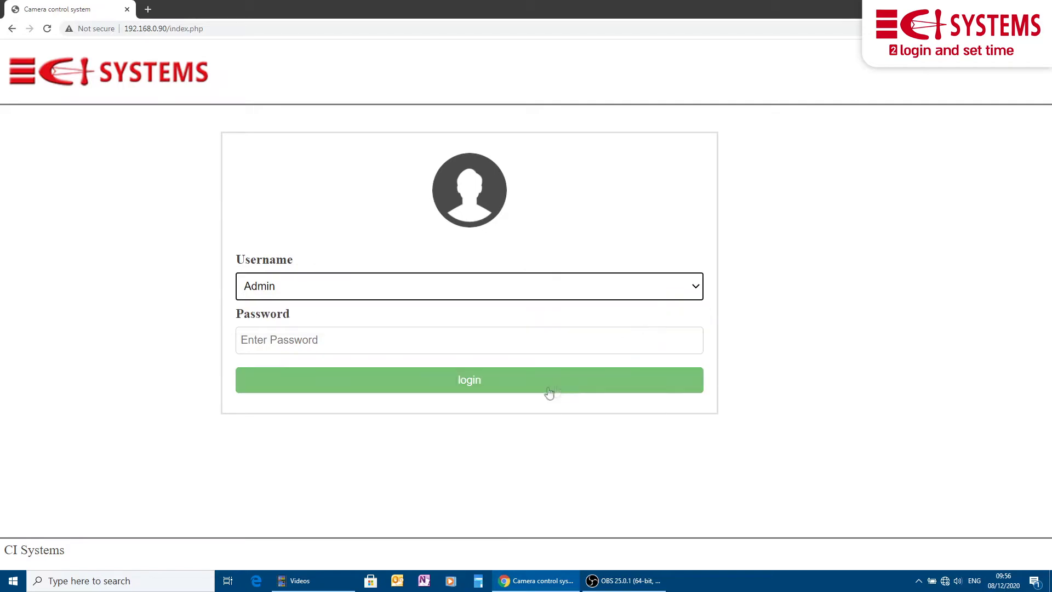
- Log in as Admin, set the camera's date/time from the host, then log out
{"action": "left_click", "coordinate": [488, 390]}
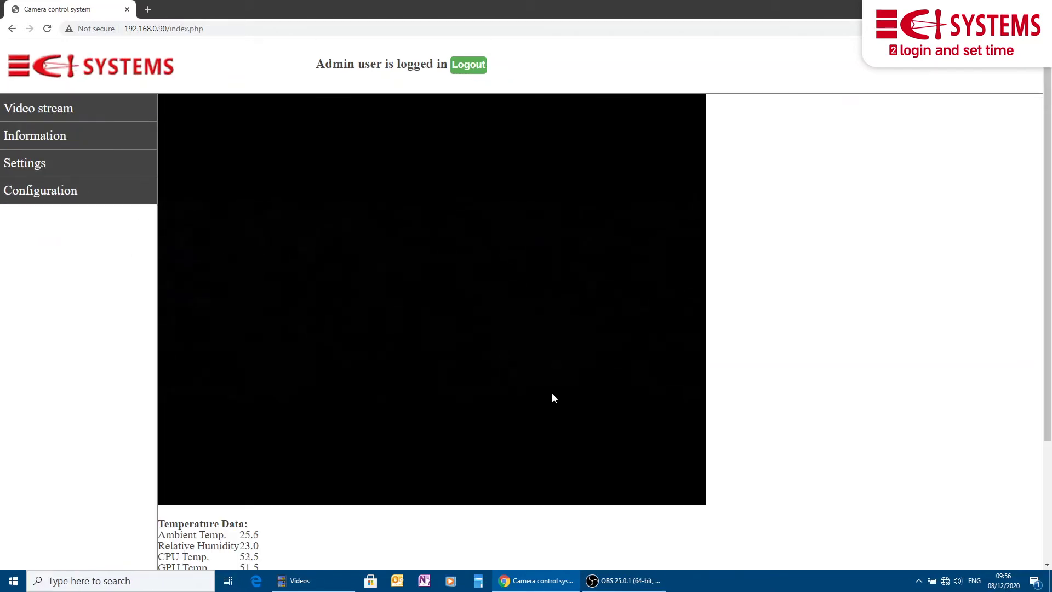
{"action": "scroll", "coordinate": [553, 394], "scroll_direction": "down", "scroll_amount": 3}
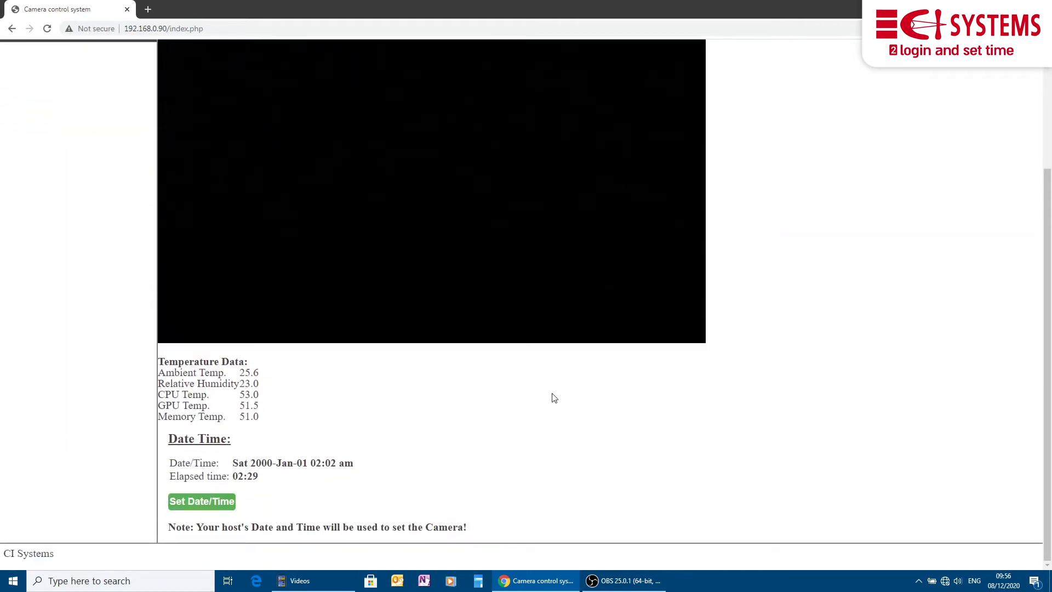
{"action": "key", "text": "ctrl+plus"}
{"action": "key", "text": "ctrl+plus"}
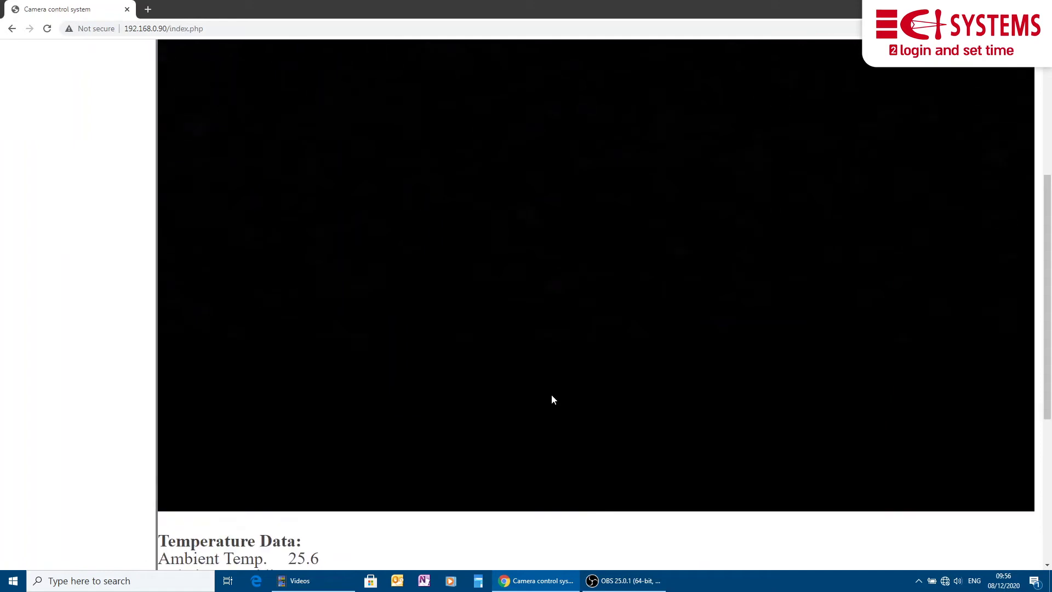
{"action": "scroll", "coordinate": [552, 396], "scroll_direction": "down", "scroll_amount": 5}
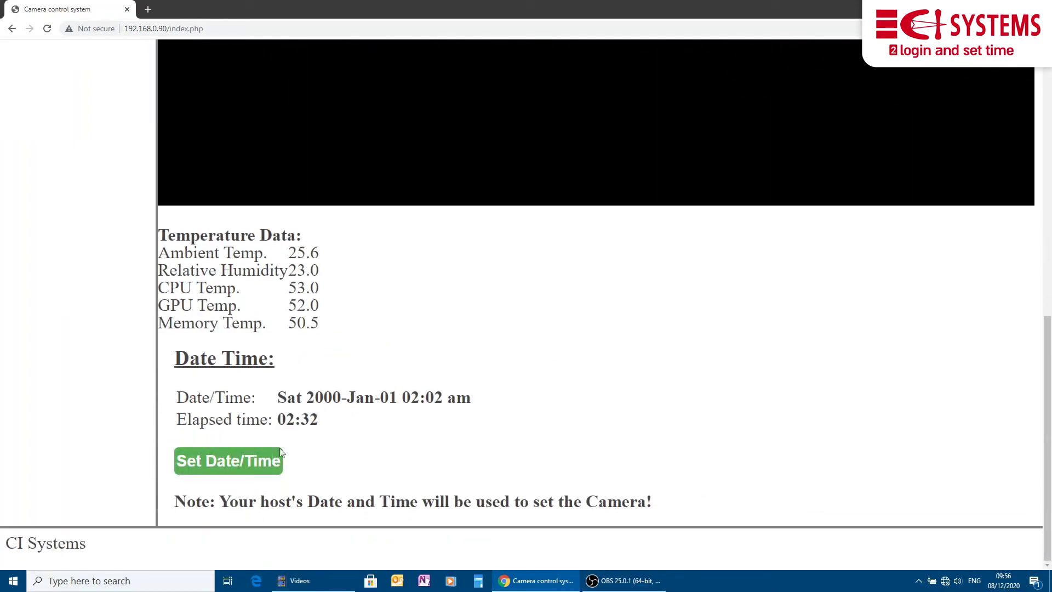
{"action": "left_click", "coordinate": [242, 463]}
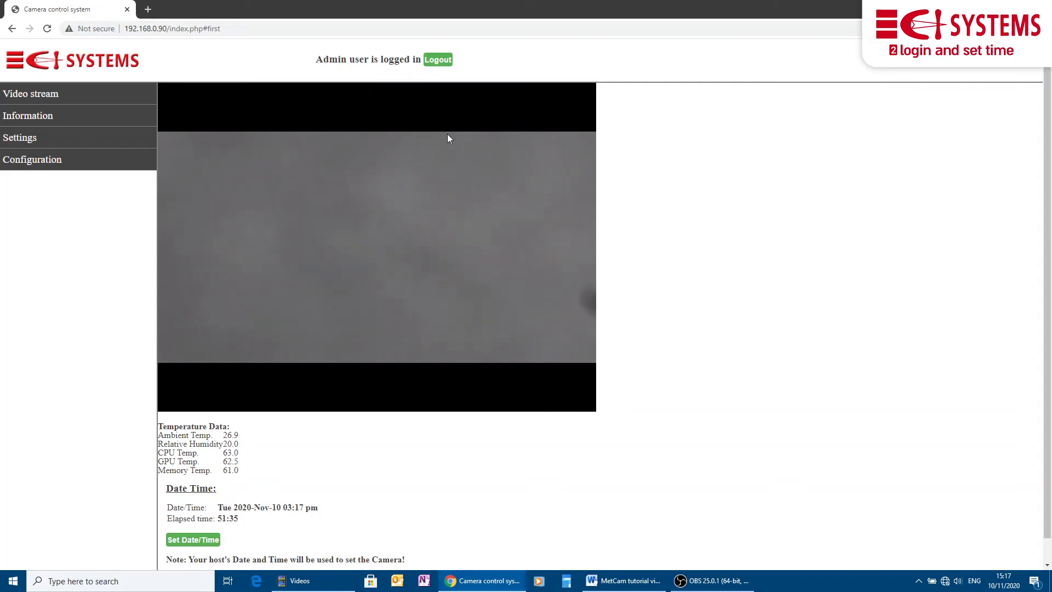
{"action": "left_click", "coordinate": [438, 61]}
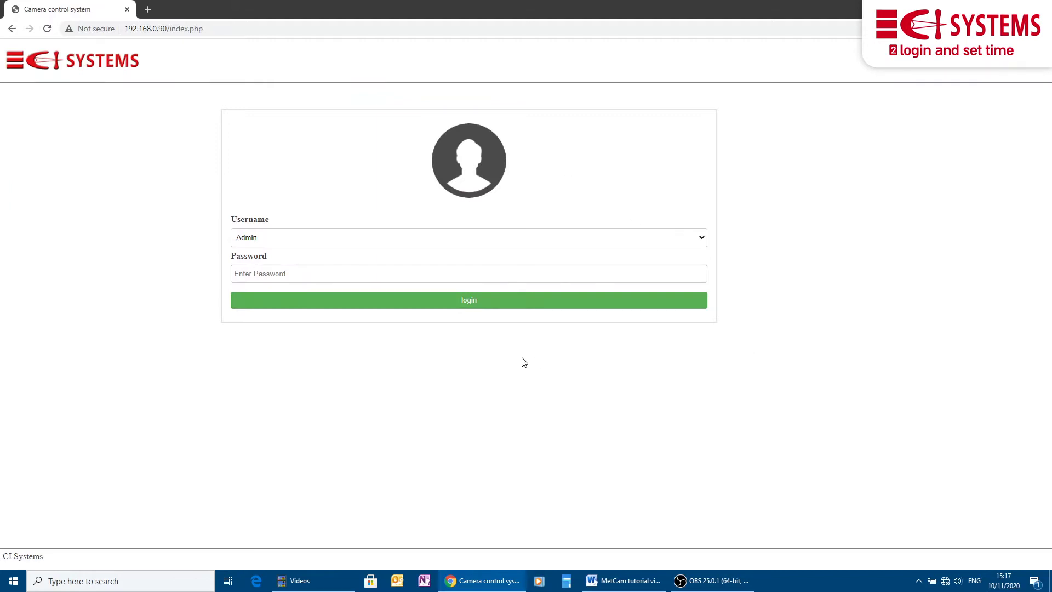
- Log back in as Admin and change the range in Parameters from 25 to 20 m
{"action": "left_click", "coordinate": [470, 302]}
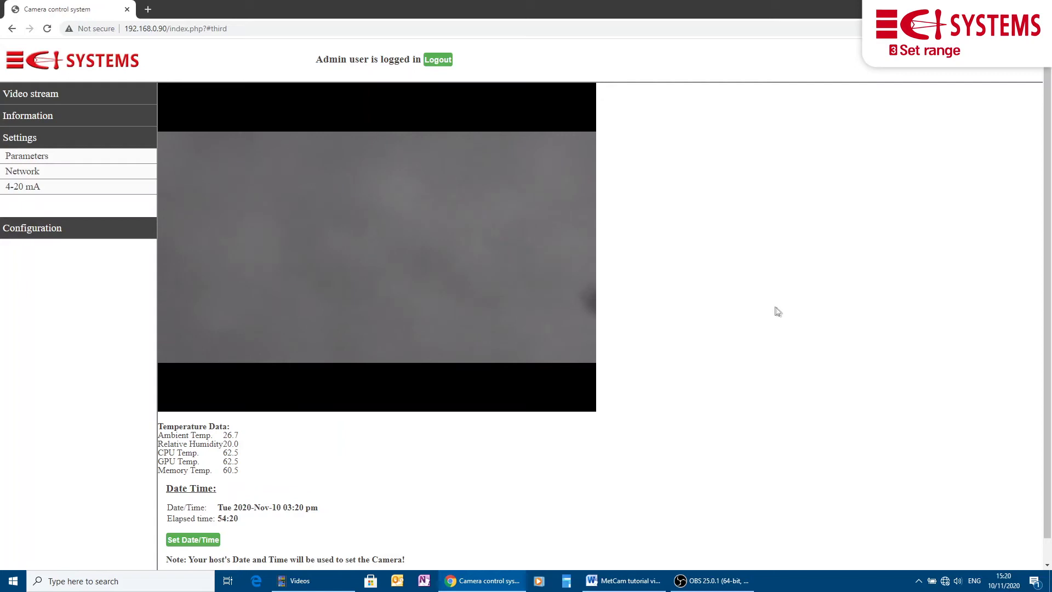
{"action": "left_click", "coordinate": [50, 159]}
{"action": "key", "text": "ctrl+plus"}
{"action": "key", "text": "ctrl+plus"}
{"action": "key", "text": "ctrl+plus"}
{"action": "key", "text": "ctrl+plus"}
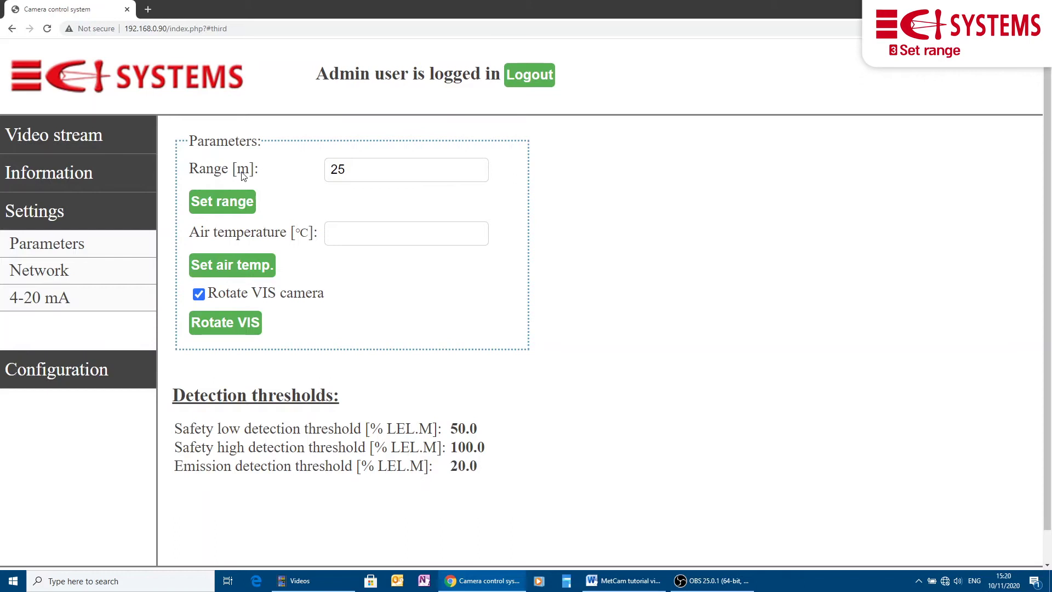
{"action": "double_click", "coordinate": [351, 170]}
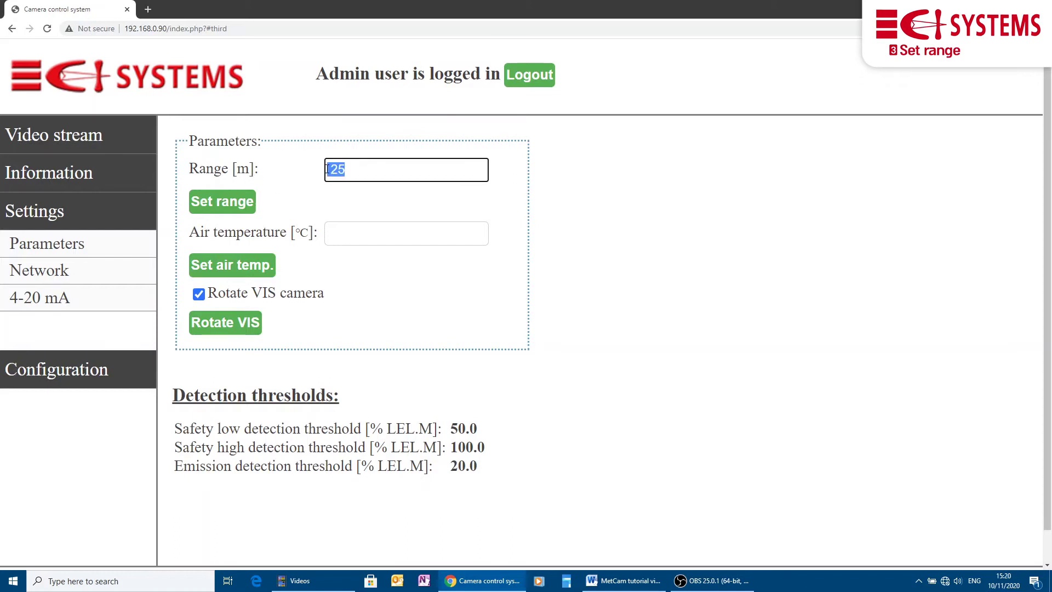
{"action": "type", "text": "20"}
{"action": "left_click", "coordinate": [215, 201]}
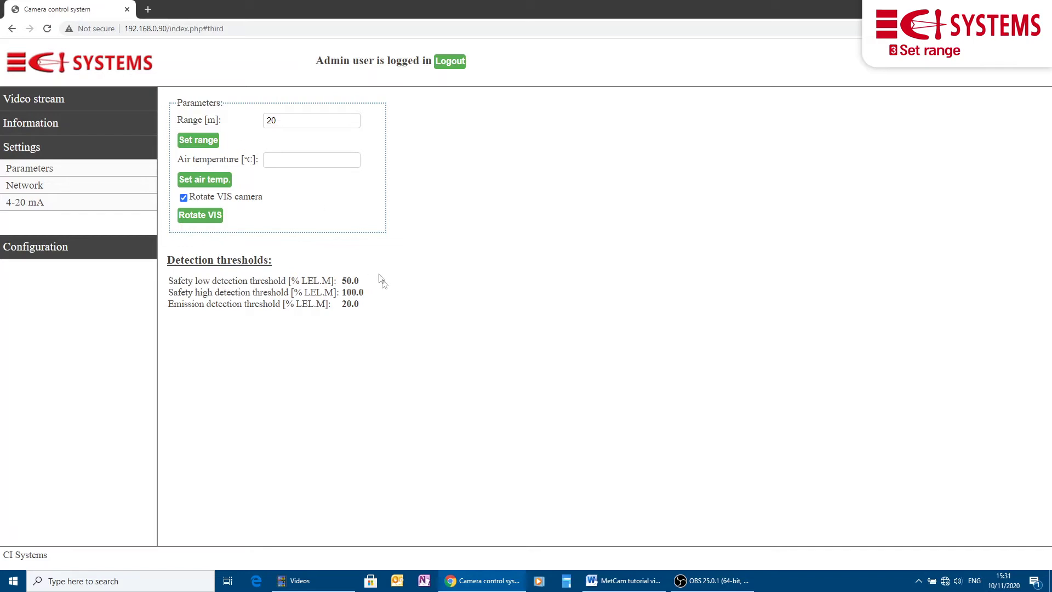
{"action": "key", "text": "ctrl+plus"}
{"action": "key", "text": "ctrl+plus"}
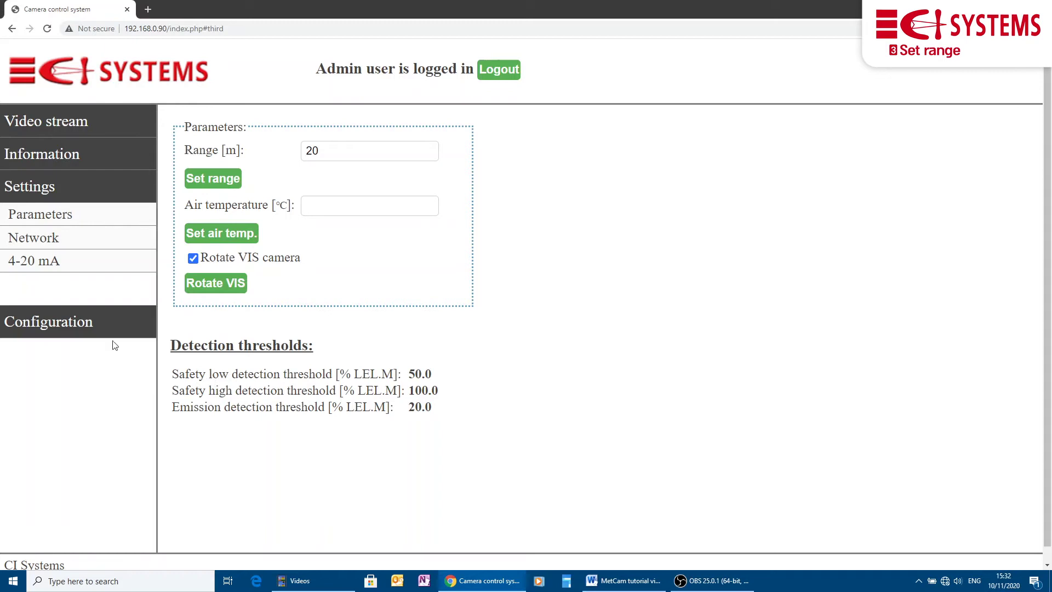
- Place the ROI centre at left 378, top 304 on the live image and apply it
{"action": "left_click", "coordinate": [89, 322]}
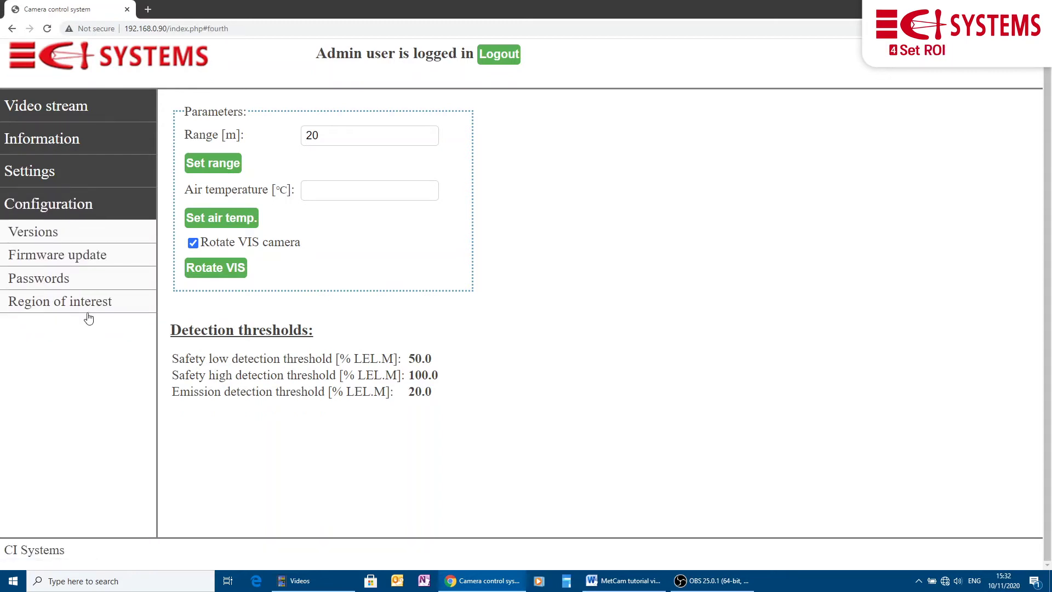
{"action": "left_click", "coordinate": [82, 305]}
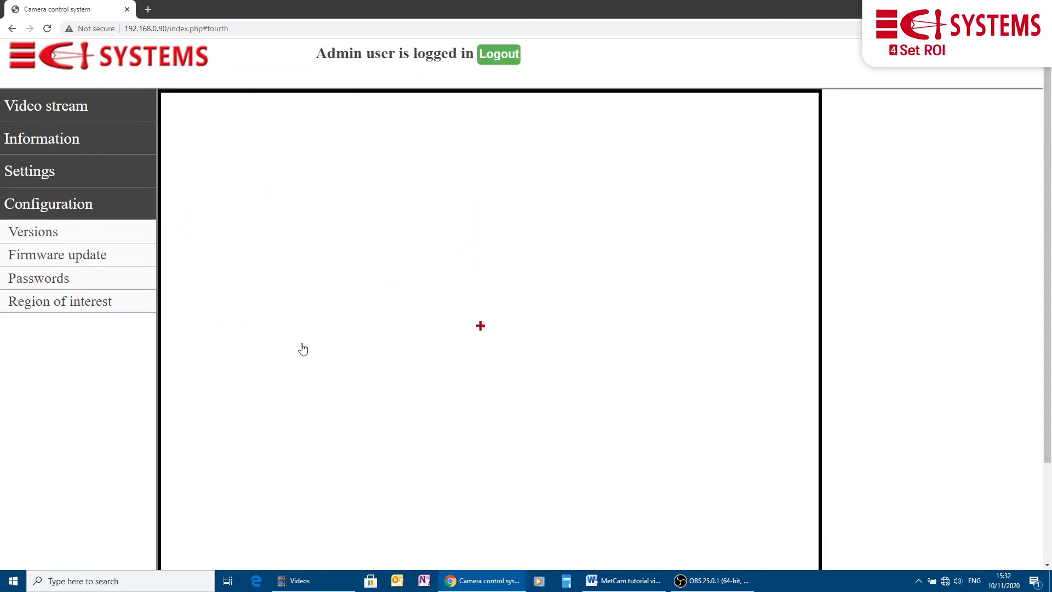
{"action": "left_click", "coordinate": [126, 301]}
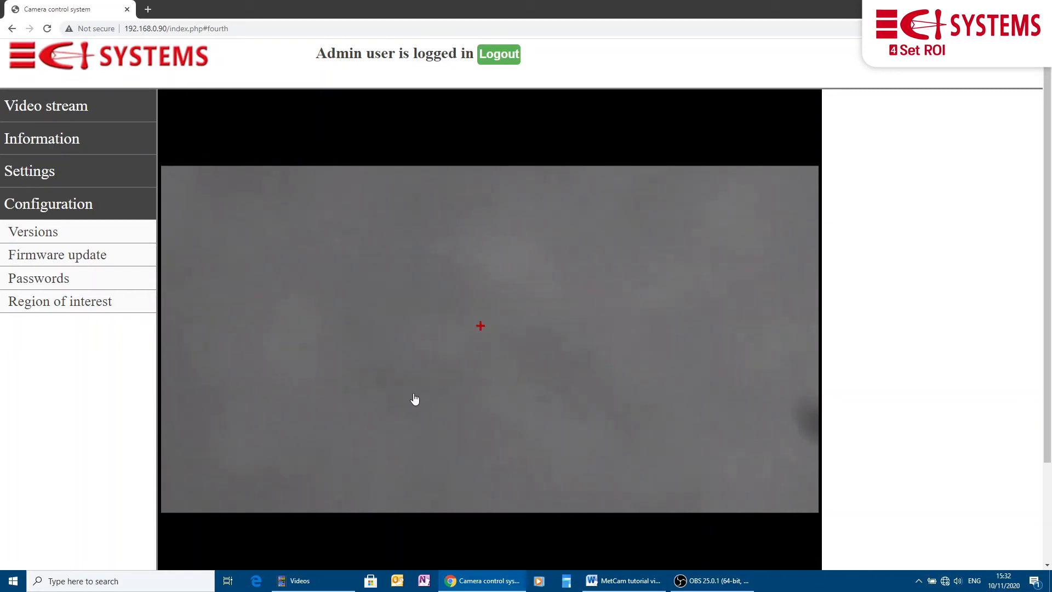
{"action": "left_click", "coordinate": [472, 340]}
{"action": "left_click", "coordinate": [494, 343]}
{"action": "left_click", "coordinate": [473, 343]}
{"action": "key", "text": "ctrl+minus"}
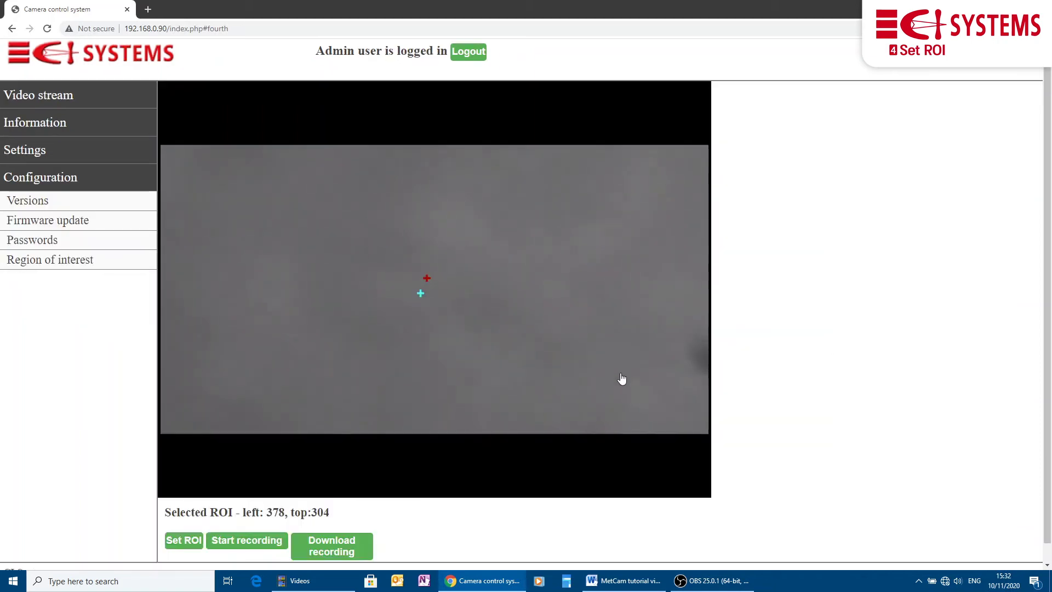
{"action": "left_click", "coordinate": [179, 543]}
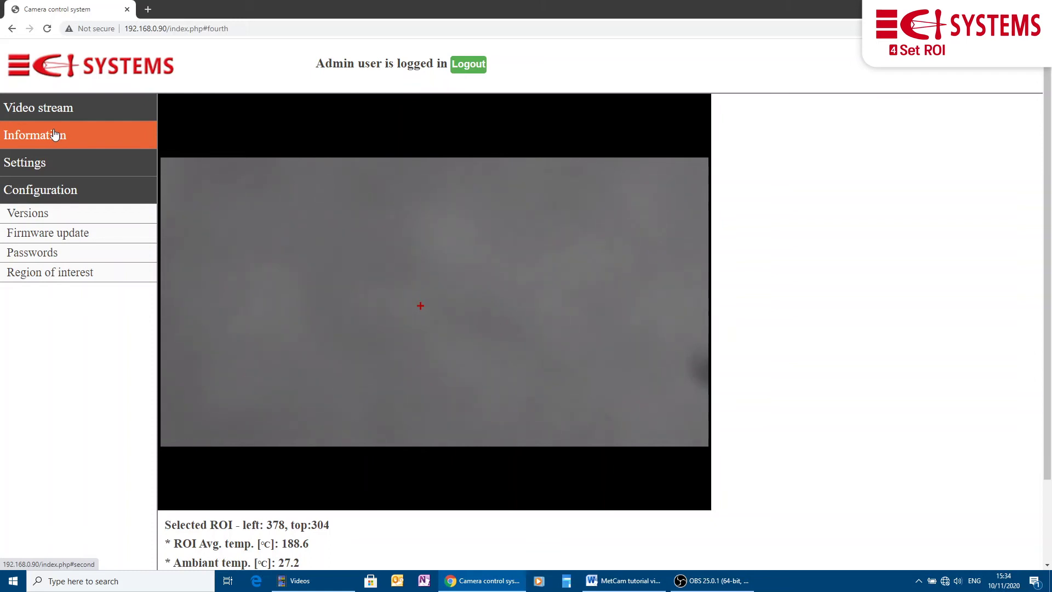
- In Network settings, keep Obtain IP from DHCP (hostname metcam) and submit the connection update
{"action": "left_click", "coordinate": [51, 160]}
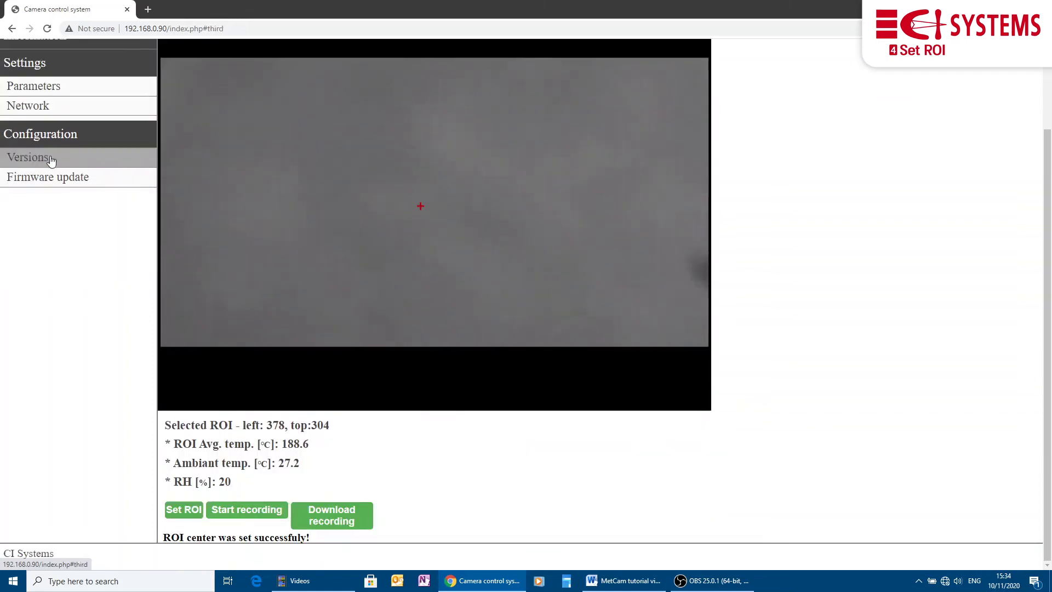
{"action": "scroll", "coordinate": [54, 115], "scroll_direction": "up", "scroll_amount": 2}
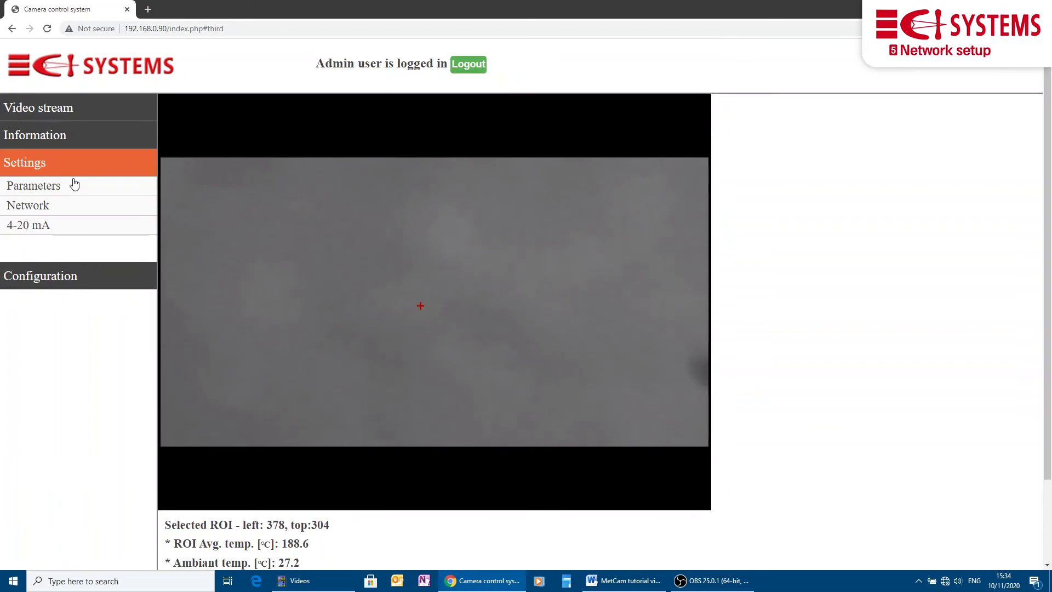
{"action": "left_click", "coordinate": [76, 186]}
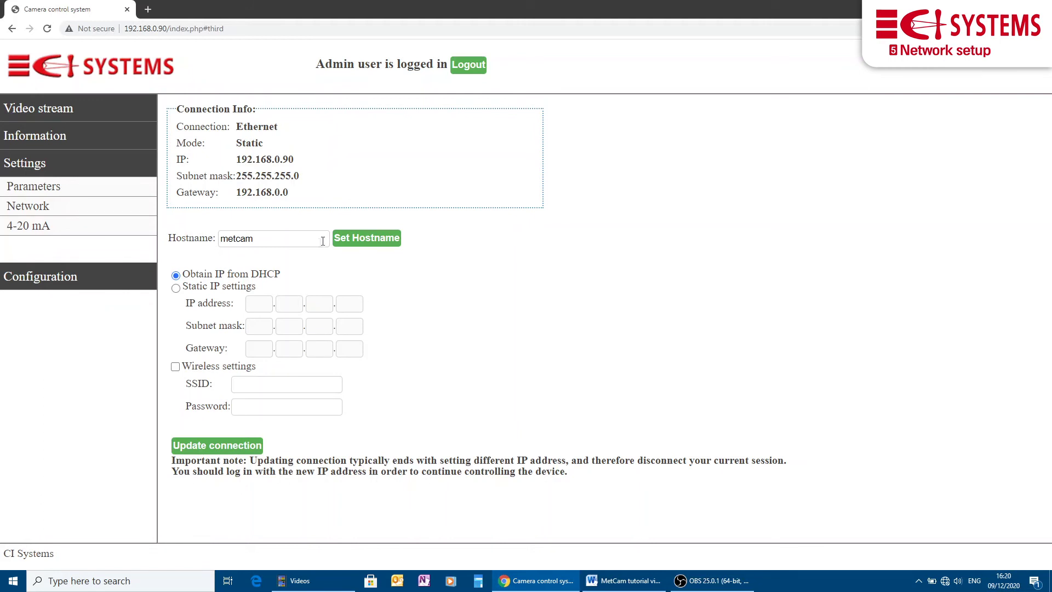
{"action": "left_click", "coordinate": [176, 289]}
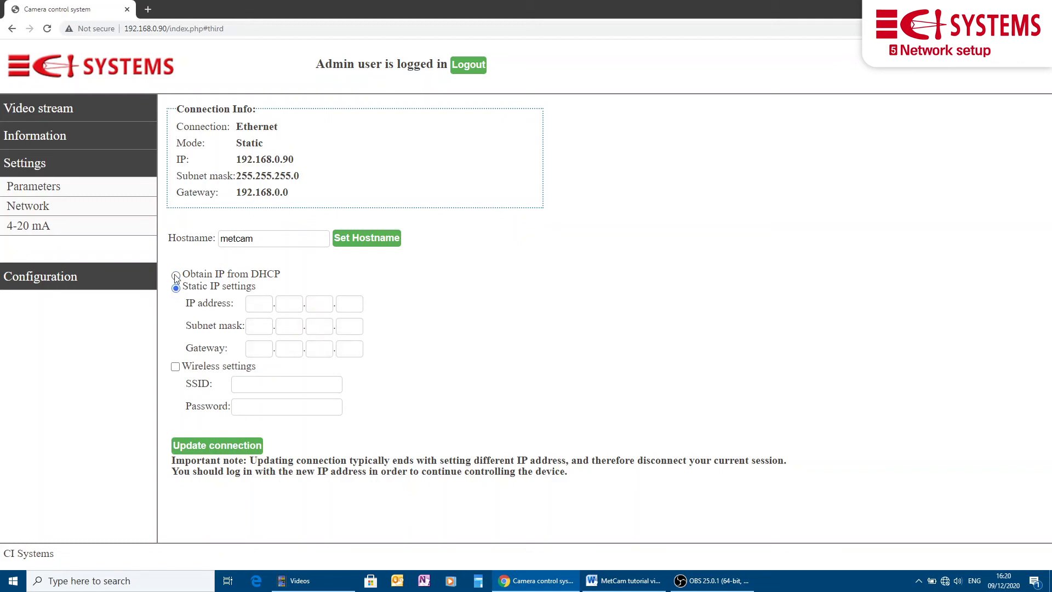
{"action": "left_click", "coordinate": [176, 277]}
{"action": "left_click", "coordinate": [240, 448]}
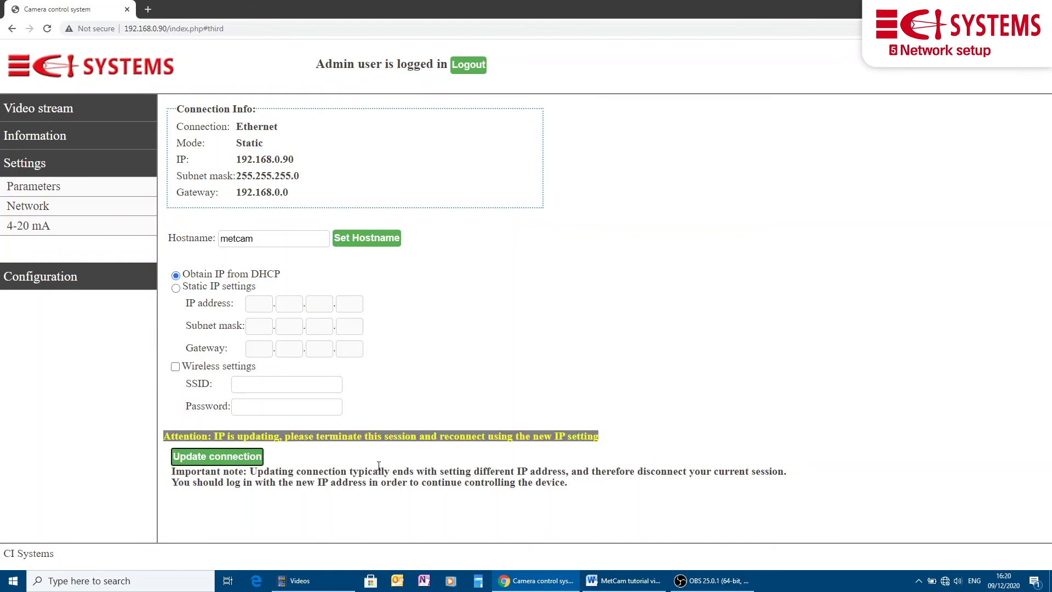
{"action": "scroll", "coordinate": [404, 465], "scroll_direction": "up", "scroll_amount": 3}
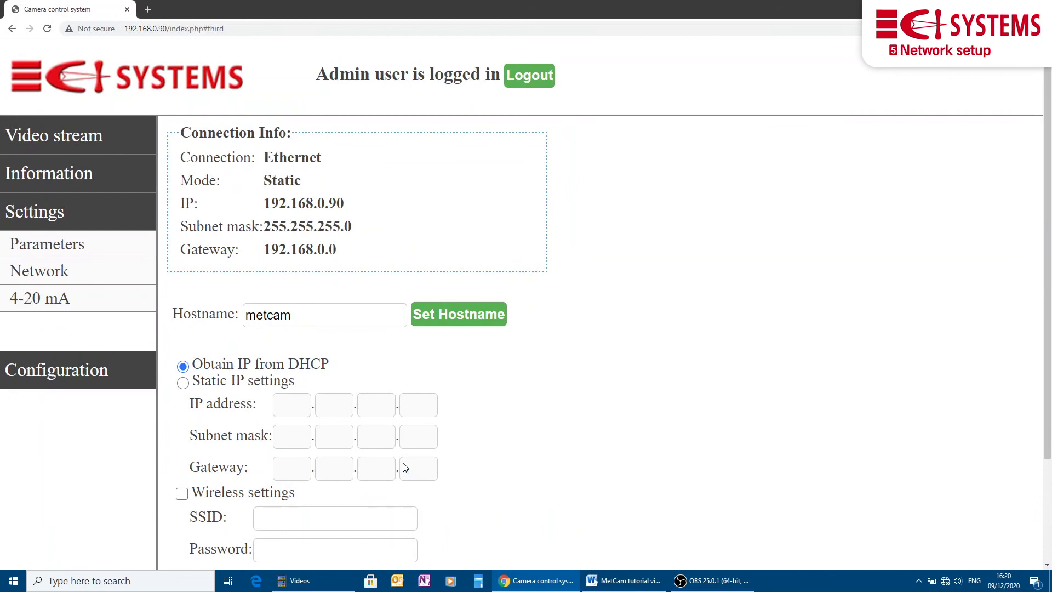